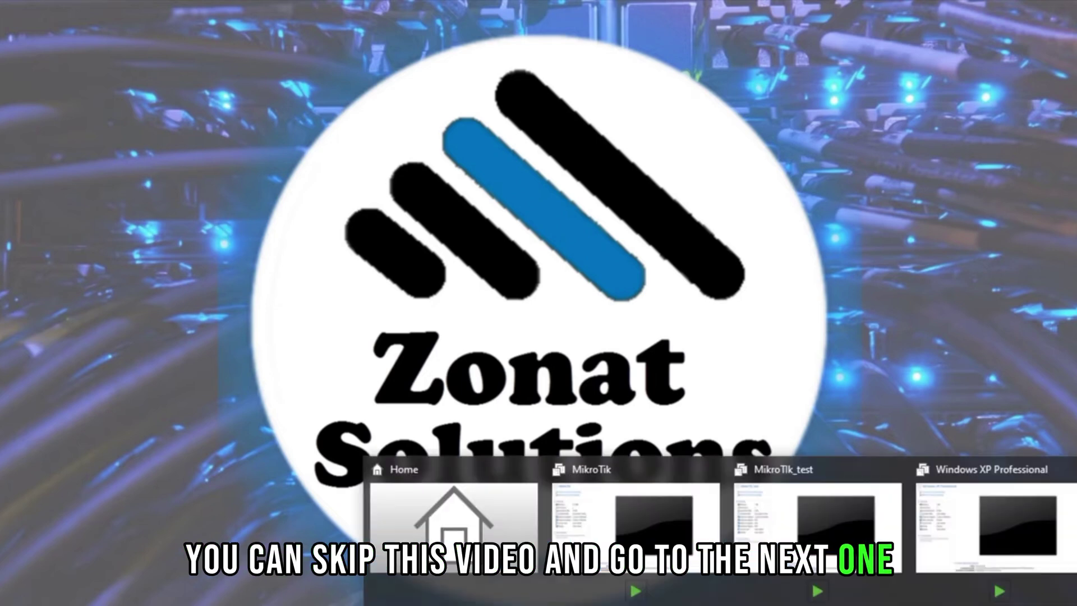
Bring the VMware Workstation Home window forward from the taskbar preview.
{"action": "left_click", "coordinate": [472, 504]}
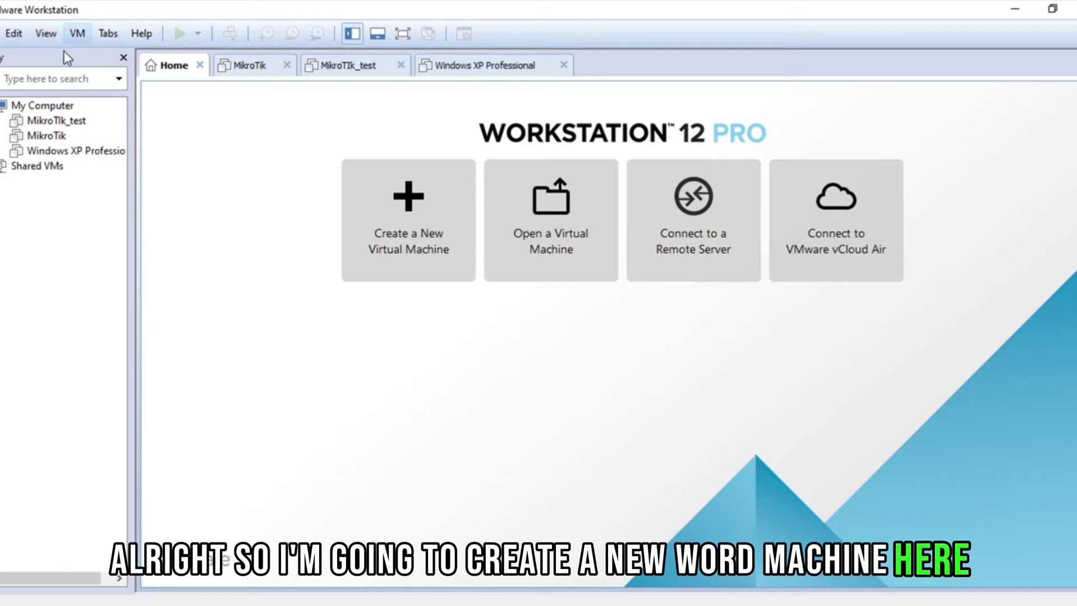
Start the New Virtual Machine wizard from the Library's shortcut menu.
{"action": "right_click", "coordinate": [71, 199]}
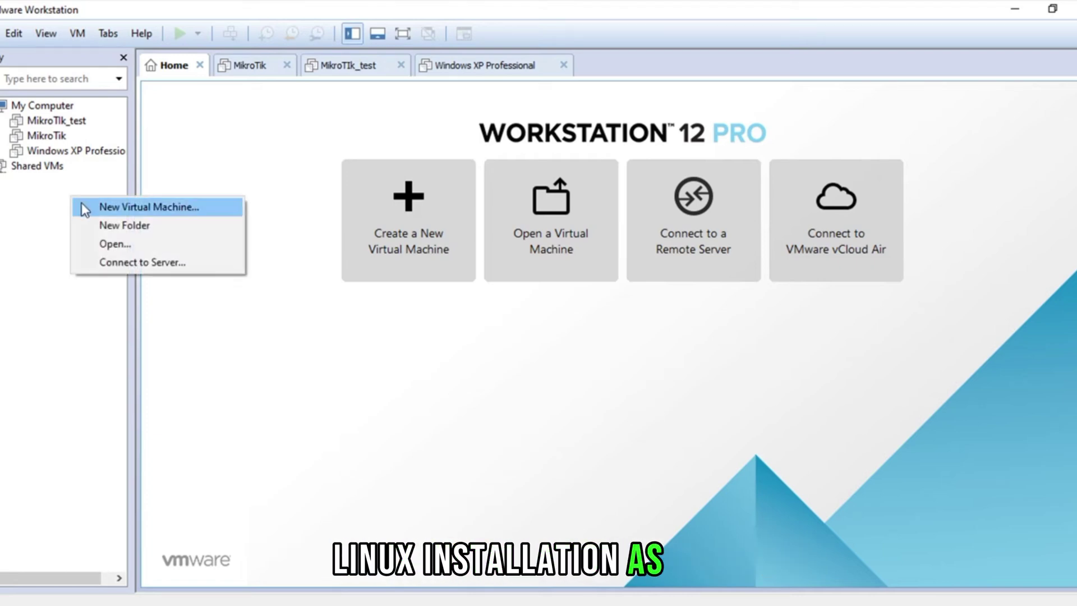
{"action": "left_click", "coordinate": [82, 203]}
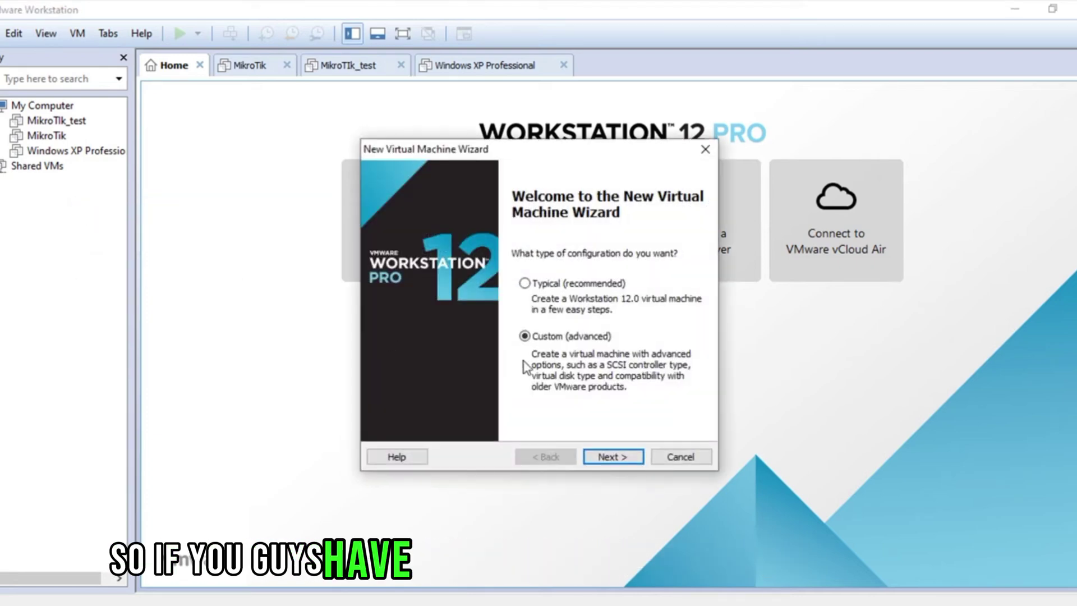
Choose the Custom (advanced) setup and keep Workstation 12.0 hardware compatibility.
{"action": "left_click", "coordinate": [524, 338]}
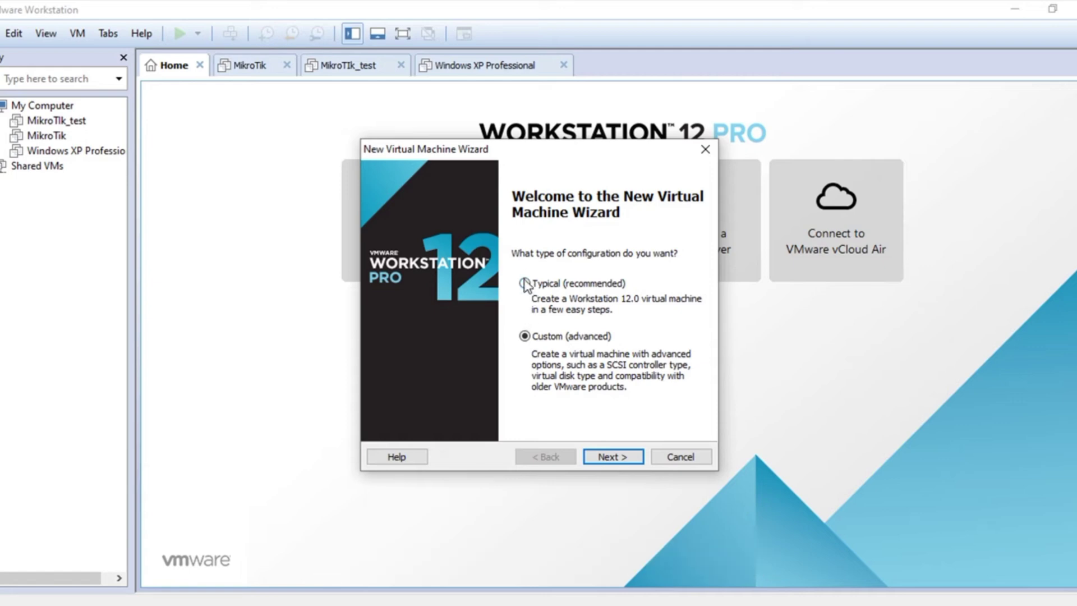
{"action": "left_click", "coordinate": [596, 459]}
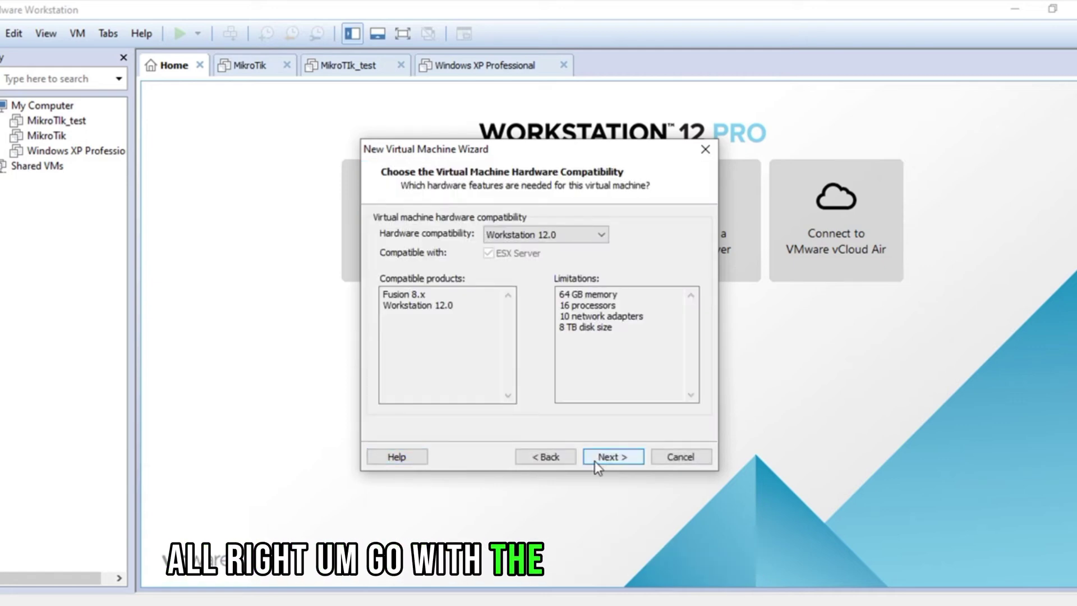
{"action": "left_click", "coordinate": [596, 459]}
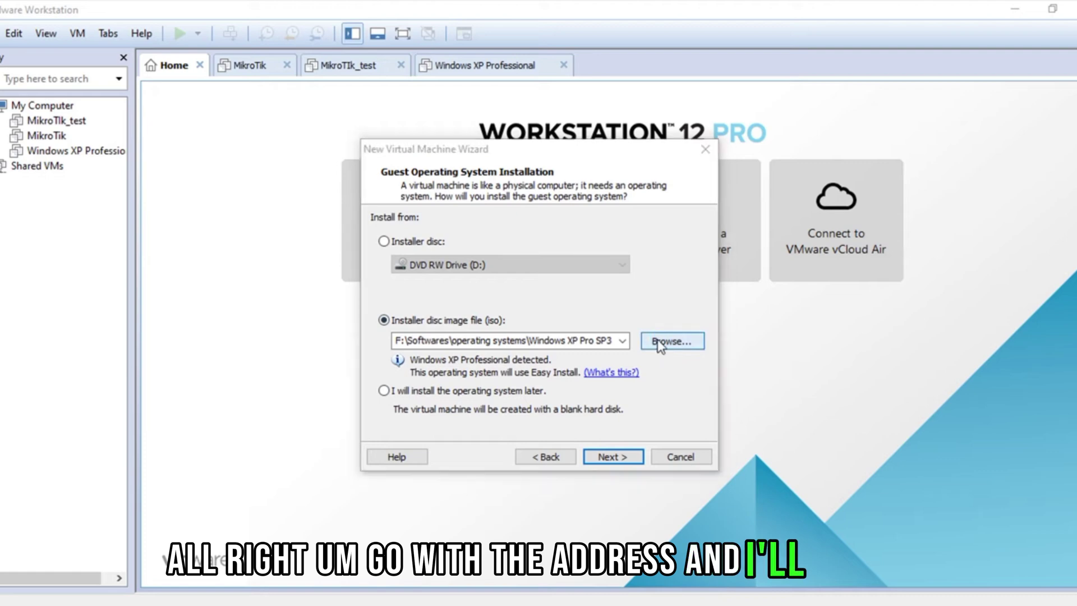
Use the ubuntu-12.04.5-server-i386 ISO as the installer disc image, detected as Ubuntu Server 12.04.5.
{"action": "left_click", "coordinate": [665, 343]}
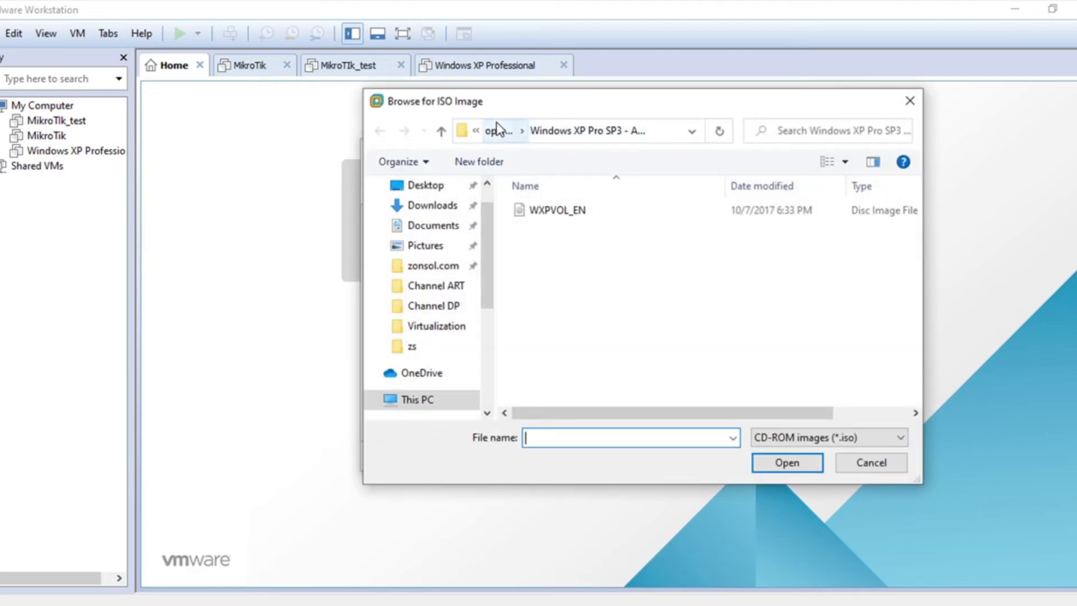
{"action": "left_click", "coordinate": [499, 130]}
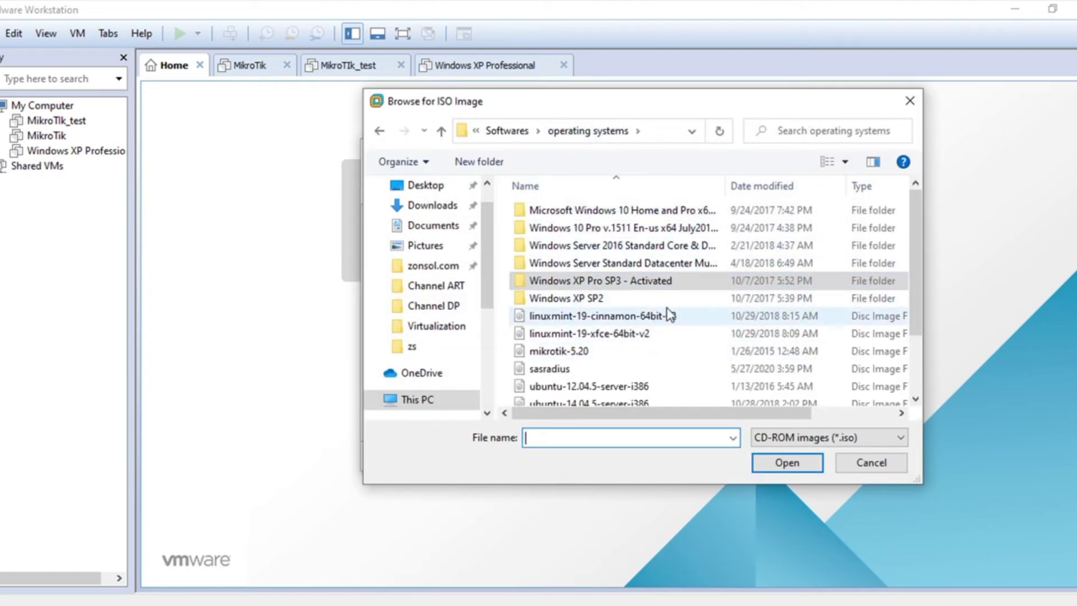
{"action": "scroll", "coordinate": [673, 278], "scroll_direction": "down", "scroll_amount": 1}
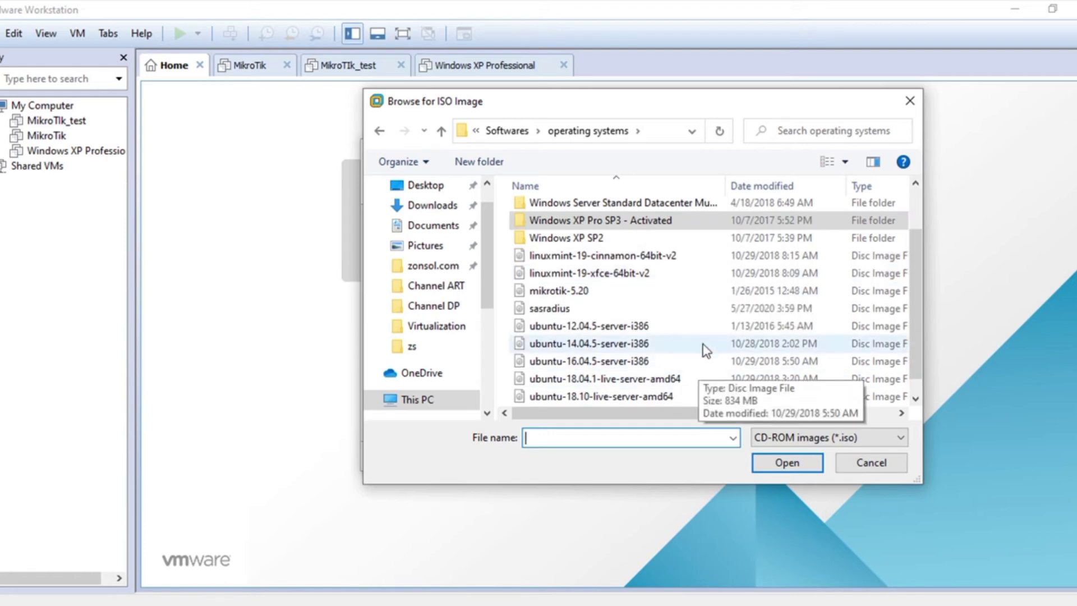
{"action": "double_click", "coordinate": [572, 328]}
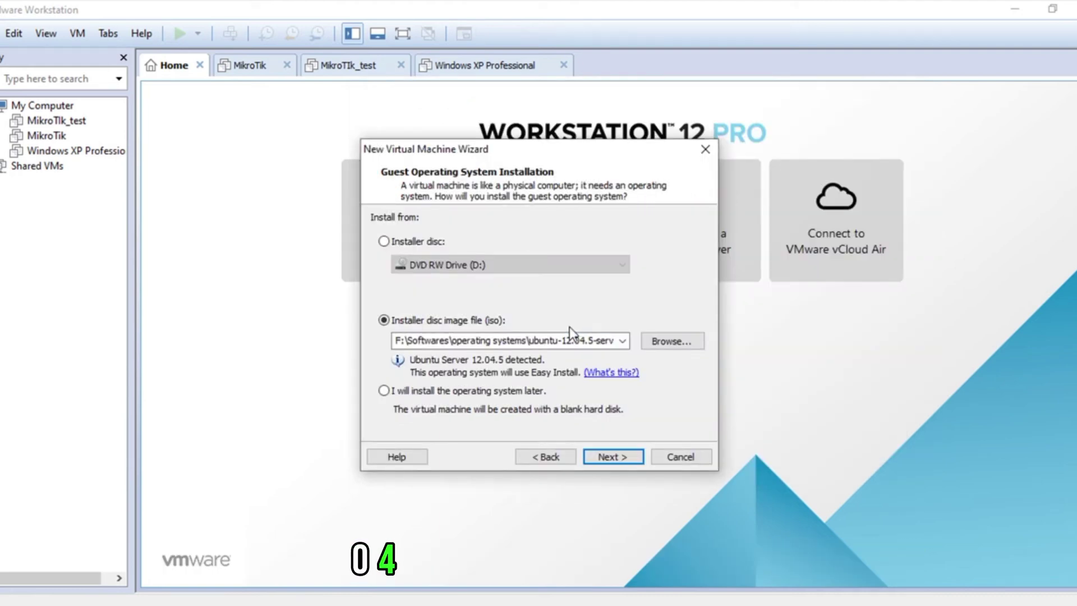
{"action": "left_click", "coordinate": [600, 459]}
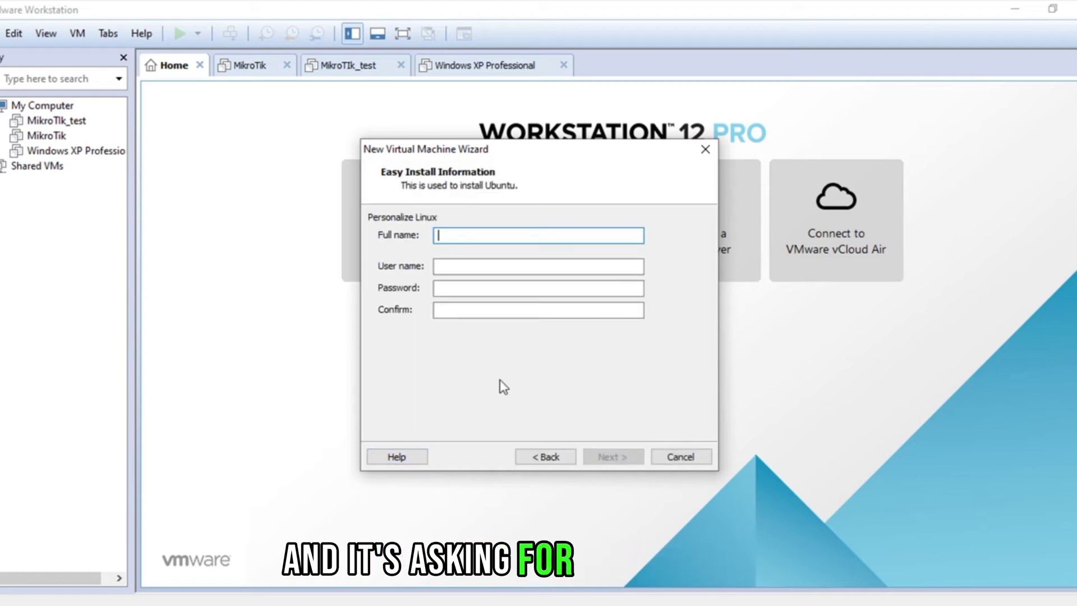
Enter the Easy Install full name, user name, and password with confirmation, then continue.
{"action": "type", "text": "Ra"}
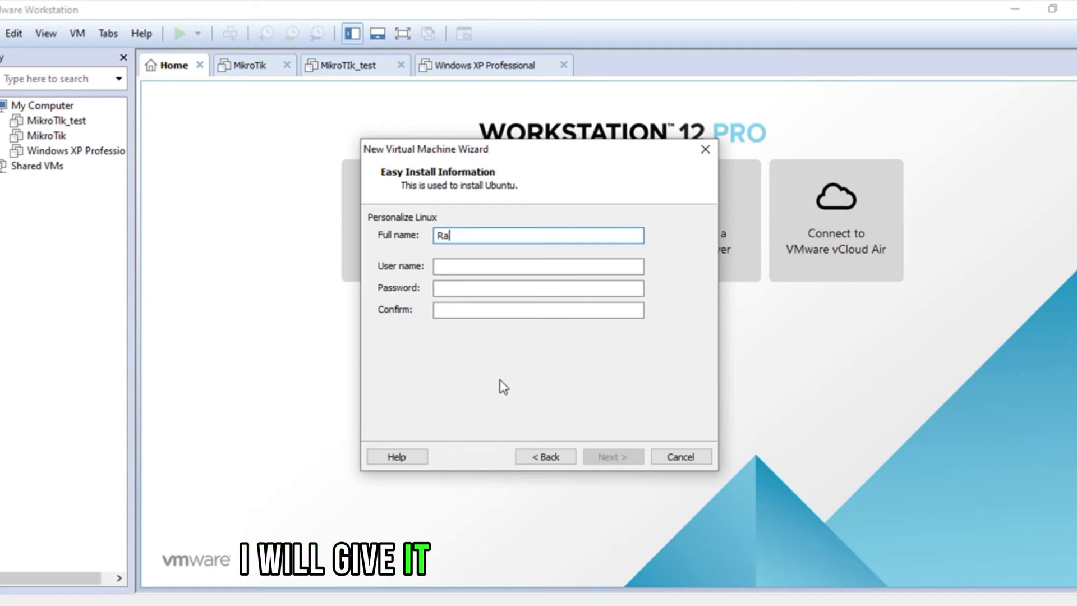
{"action": "type", "text": "dius Manager"}
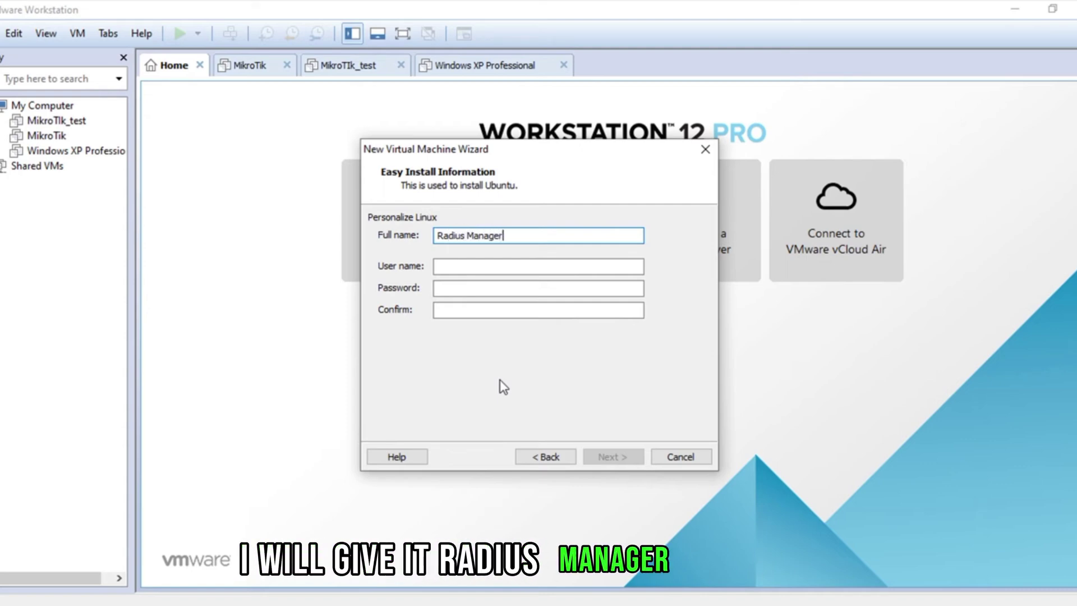
{"action": "key", "text": "Tab"}
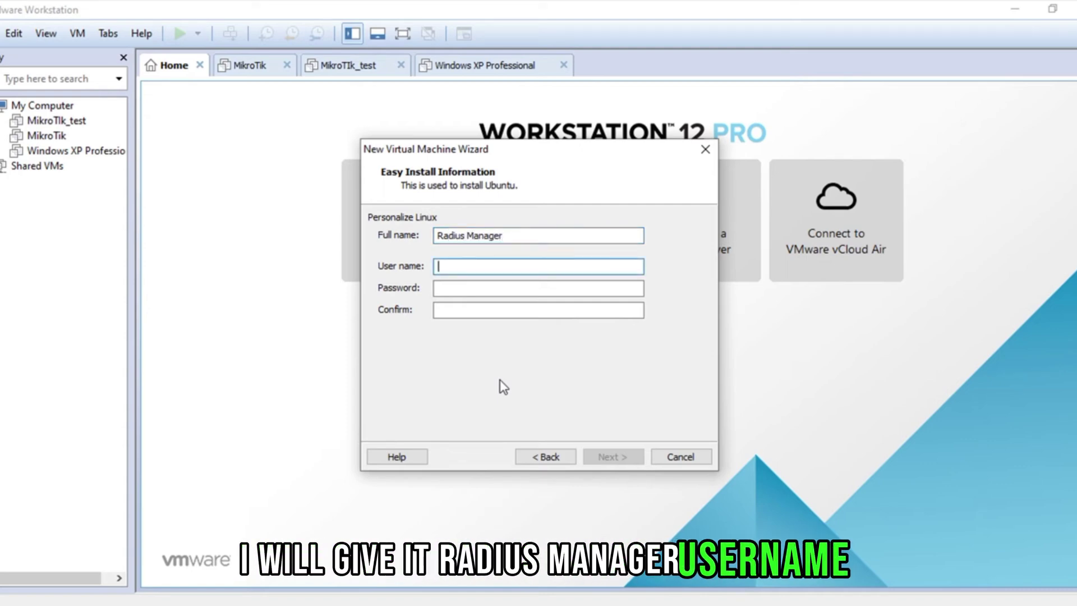
{"action": "type", "text": "radius"}
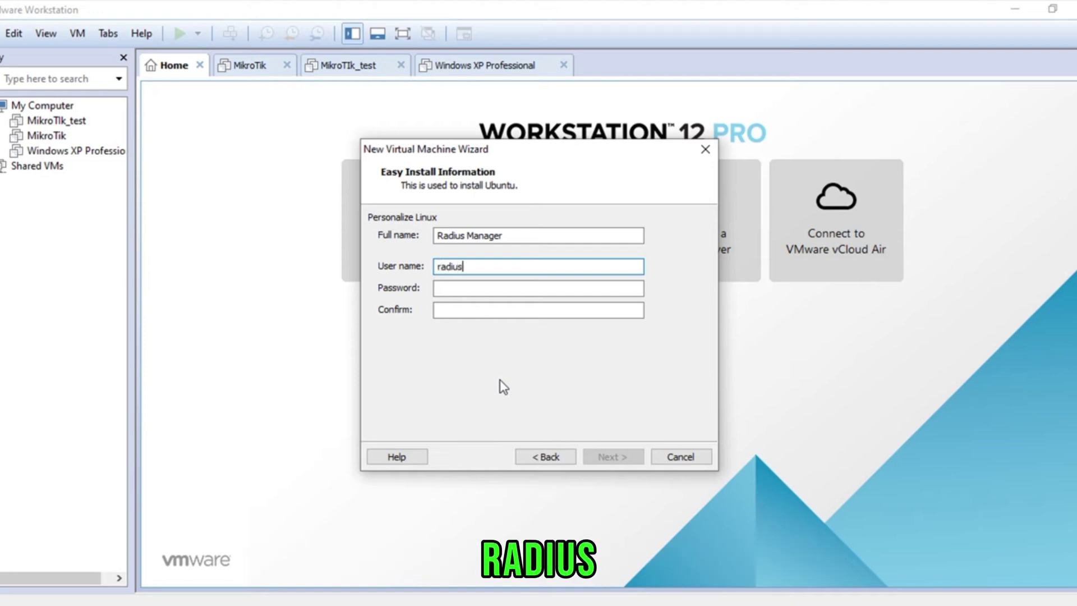
{"action": "key", "text": "Tab"}
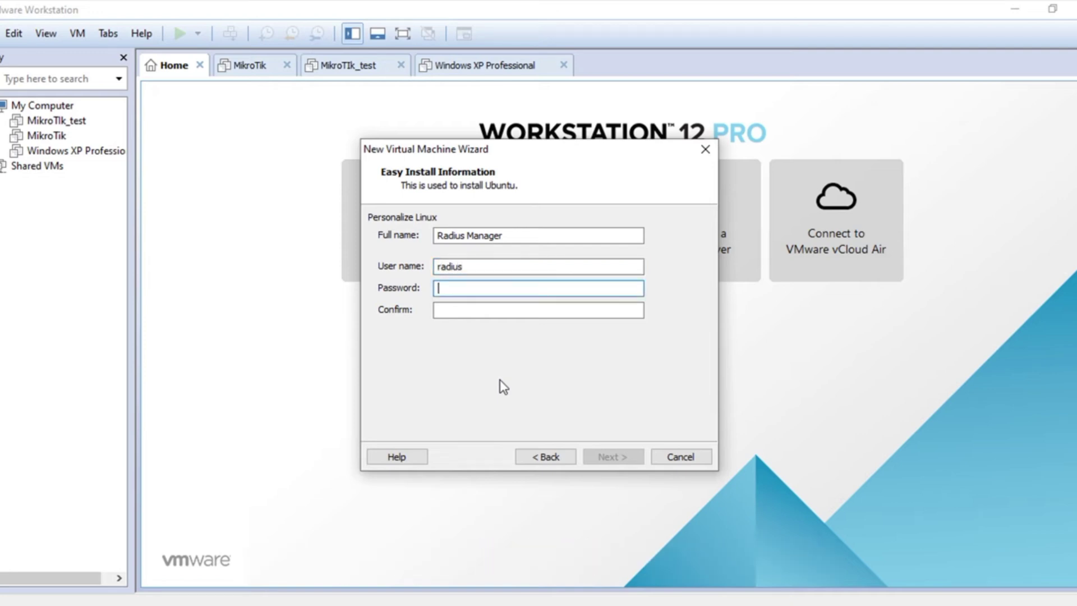
{"action": "type", "text": "1234"}
{"action": "key", "text": "Tab"}
{"action": "type", "text": "1234"}
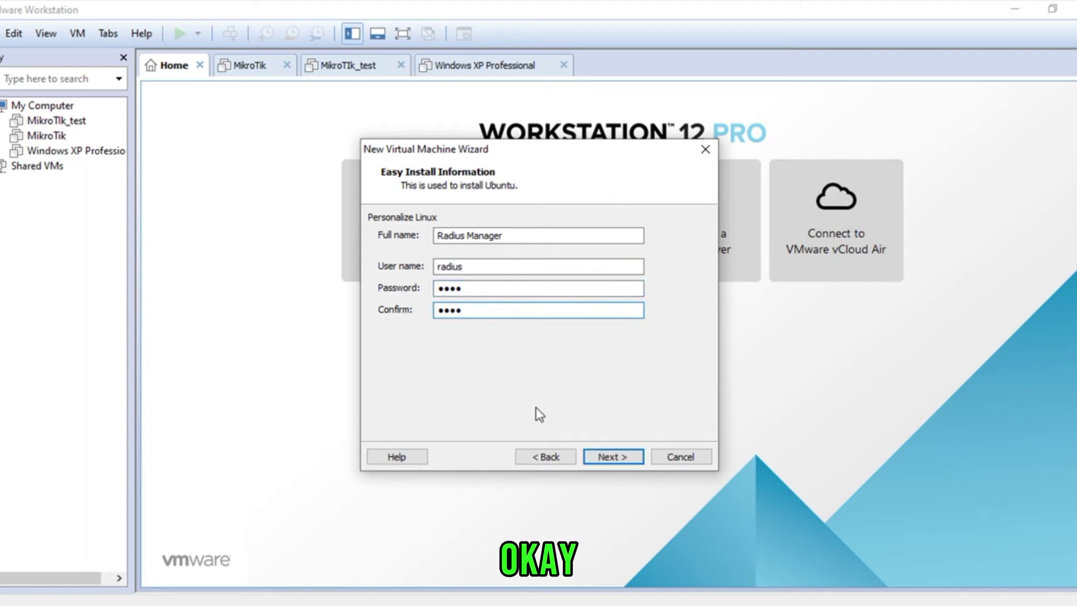
{"action": "left_click", "coordinate": [600, 456]}
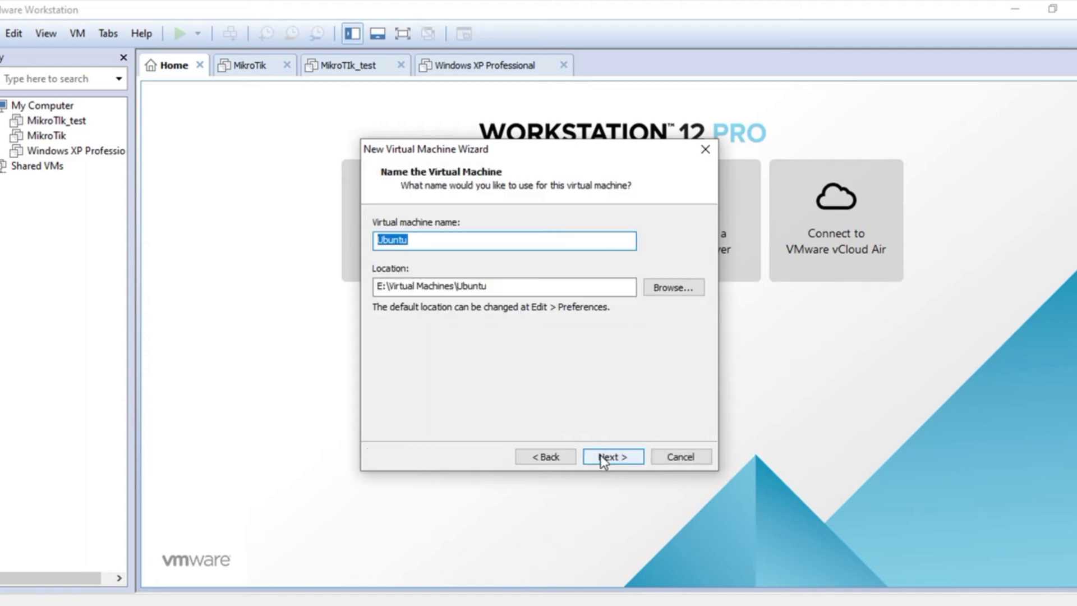
Accept the name Ubuntu, one single-core processor and 1024 MB of memory.
{"action": "left_click", "coordinate": [600, 455]}
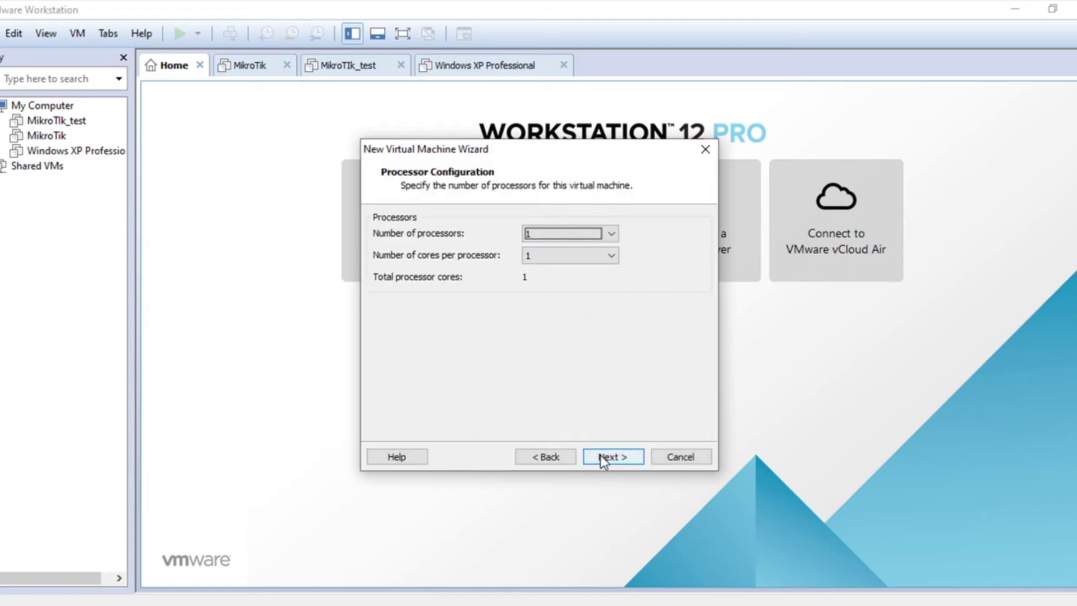
{"action": "left_click", "coordinate": [600, 456]}
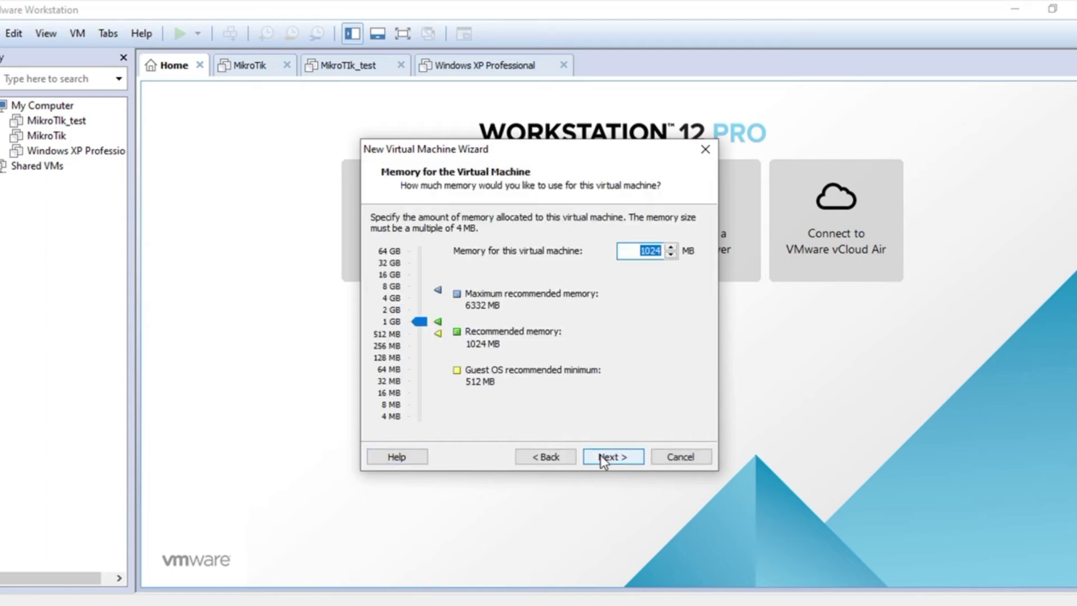
{"action": "left_click", "coordinate": [601, 456]}
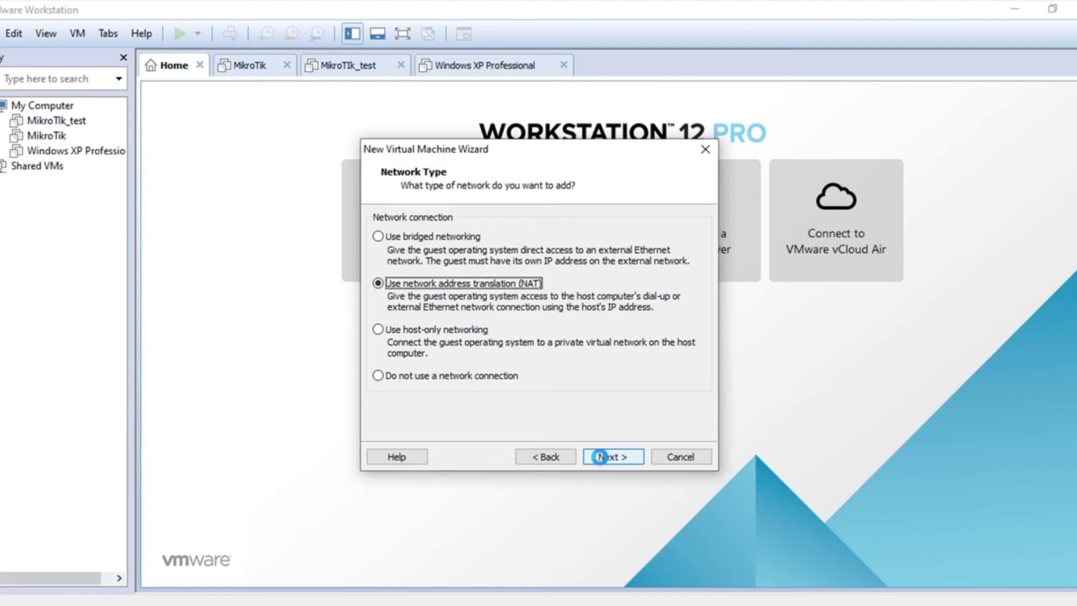
Keep NAT networking and SCSI, create a new 20 GB split disk Ubuntu.vmdk, and finish.
{"action": "left_click", "coordinate": [601, 456]}
{"action": "left_click", "coordinate": [601, 456]}
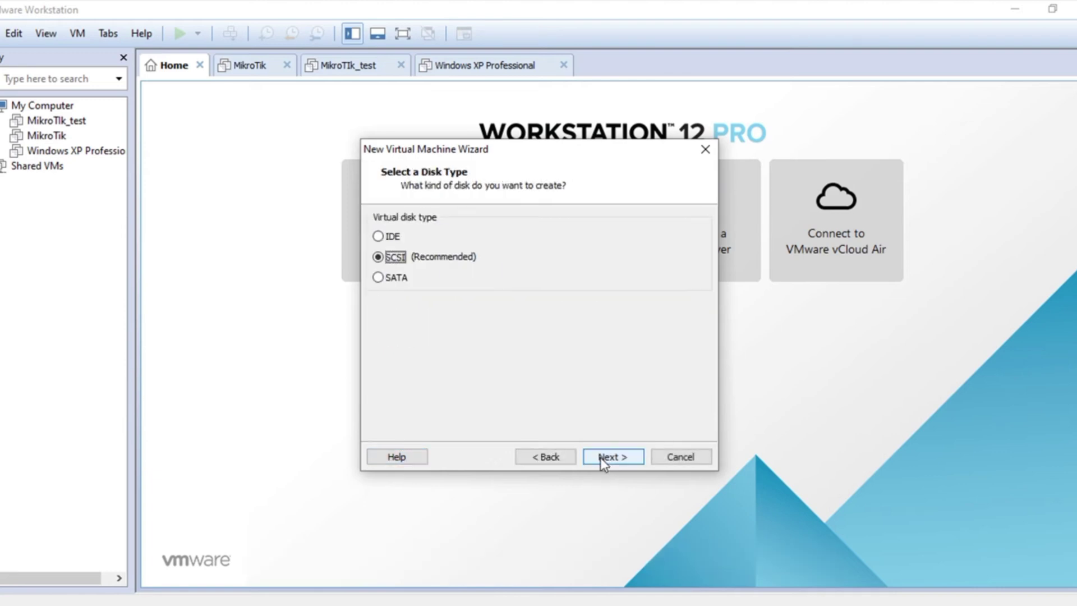
{"action": "left_click", "coordinate": [600, 456]}
{"action": "left_click", "coordinate": [600, 457]}
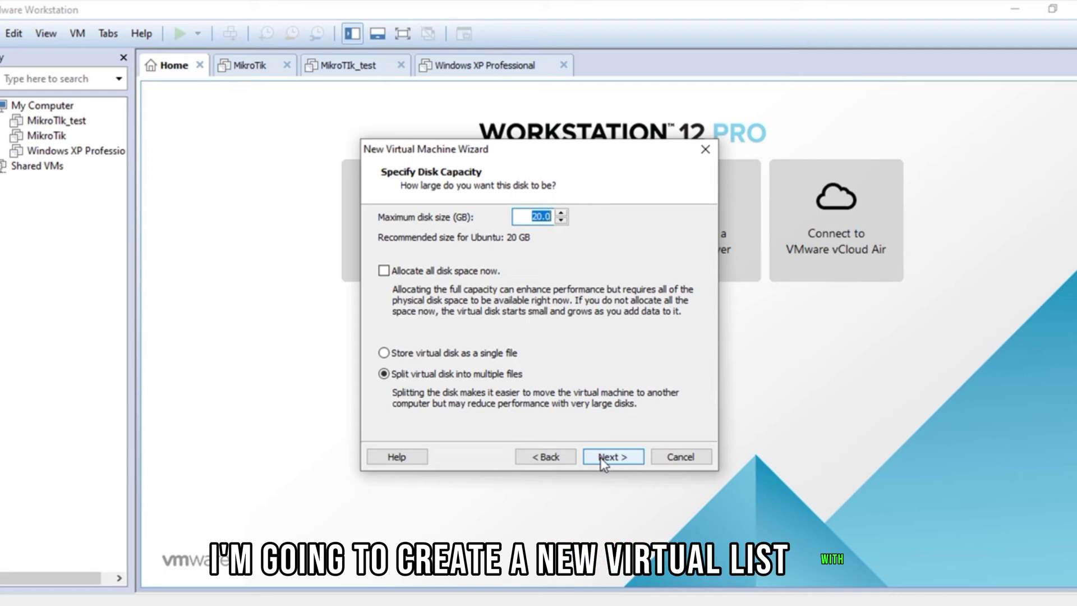
{"action": "left_click", "coordinate": [600, 456]}
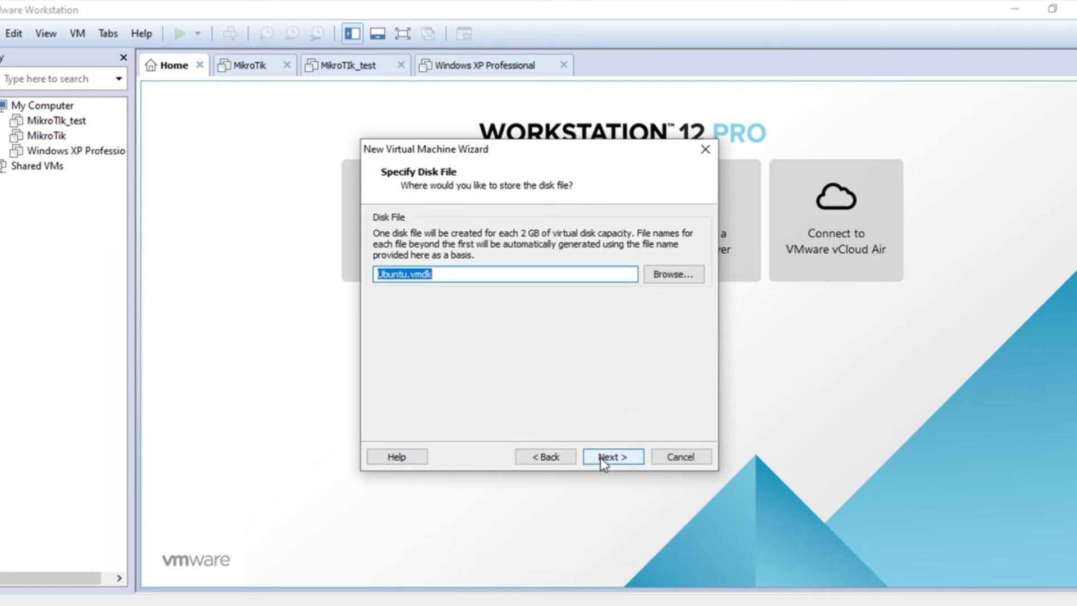
{"action": "left_click", "coordinate": [600, 457]}
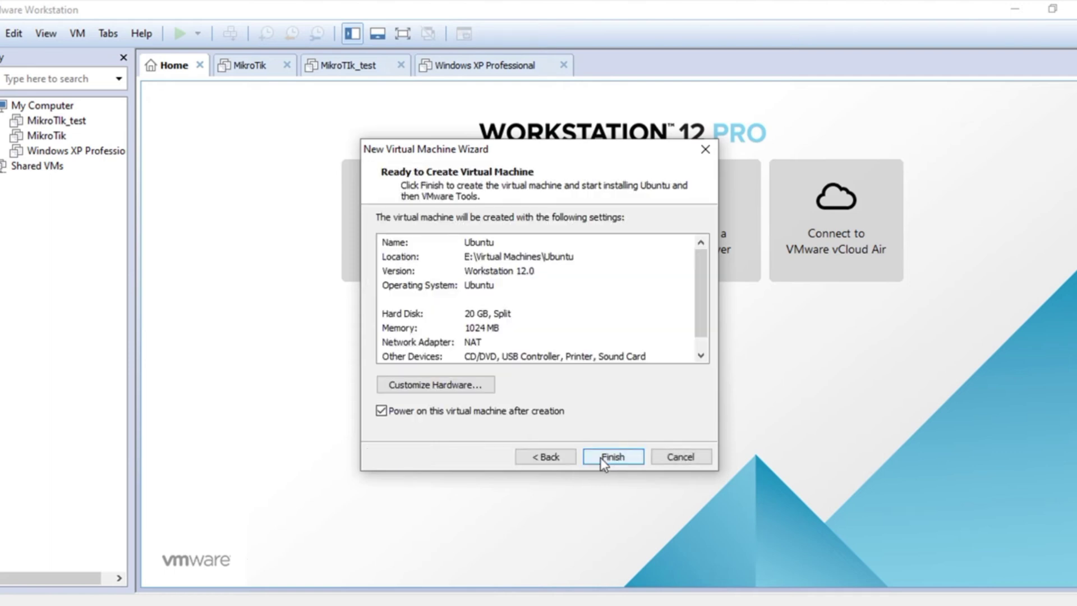
{"action": "scroll", "coordinate": [608, 320], "scroll_direction": "down", "scroll_amount": 1}
{"action": "scroll", "coordinate": [608, 305], "scroll_direction": "up", "scroll_amount": 1}
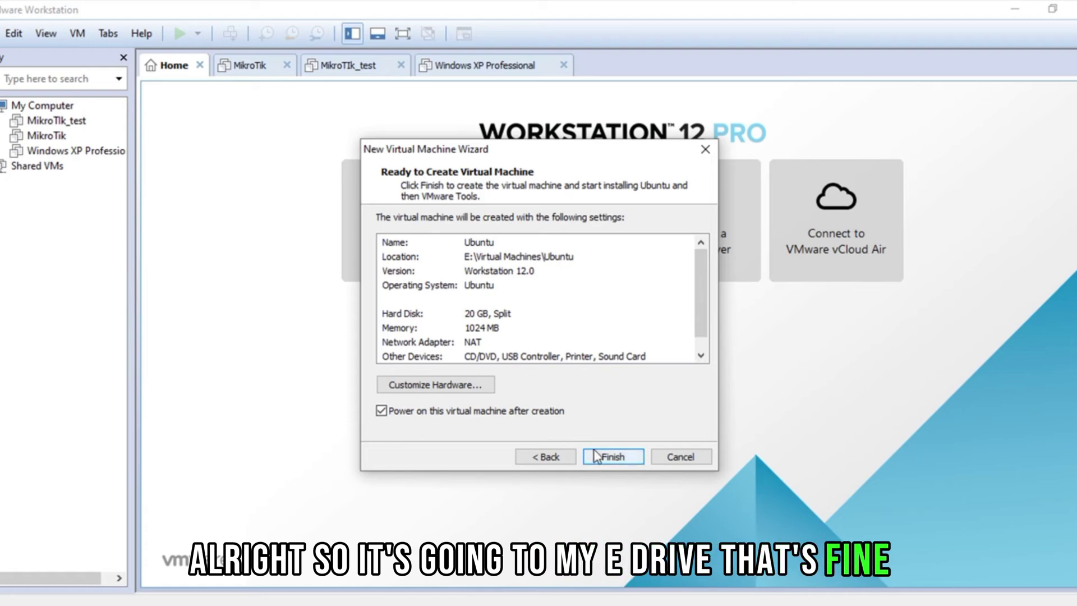
{"action": "left_click", "coordinate": [611, 456]}
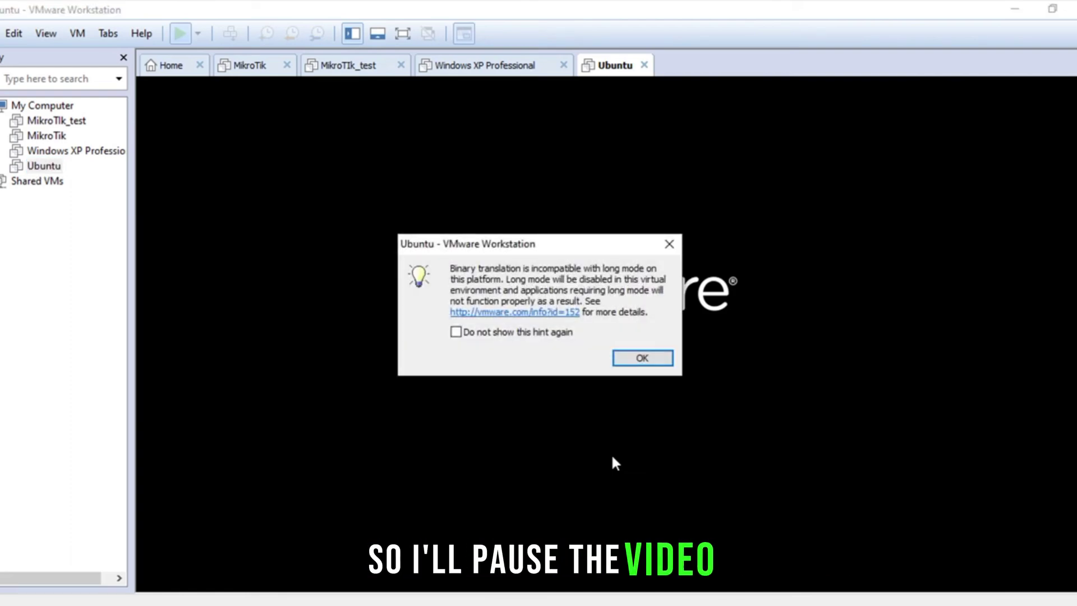
Dismiss the long-mode hint and pause the screen recording while installation runs.
{"action": "left_click", "coordinate": [668, 364]}
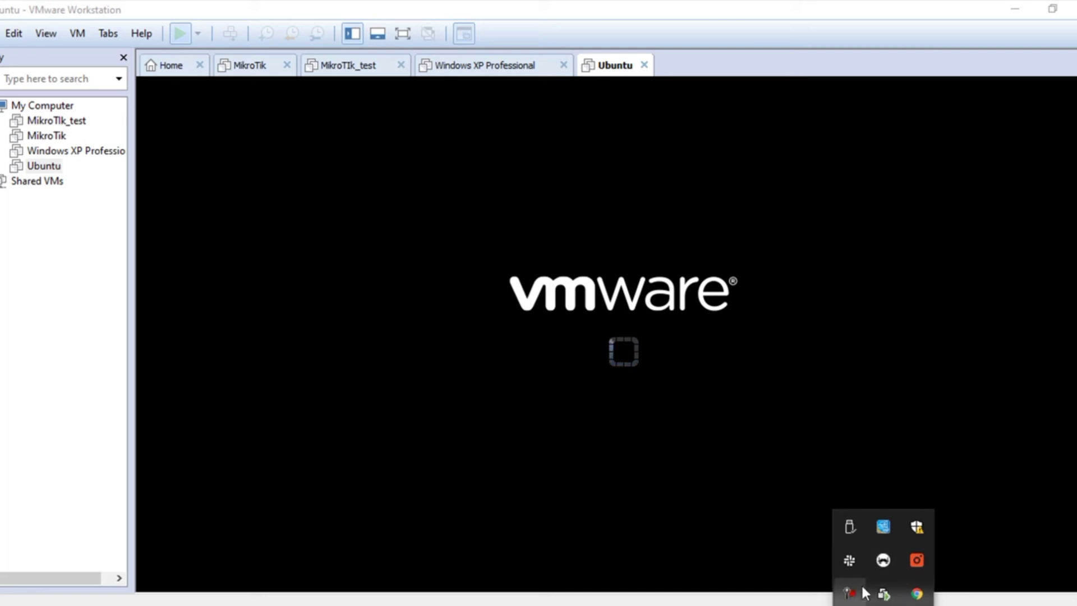
{"action": "left_click", "coordinate": [849, 593]}
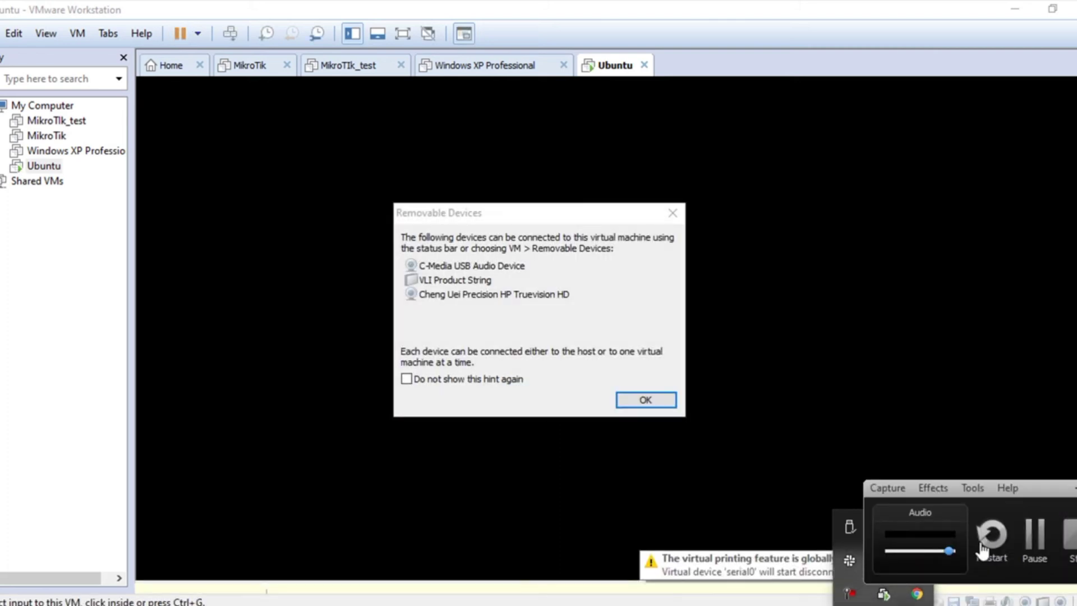
{"action": "left_click", "coordinate": [987, 542]}
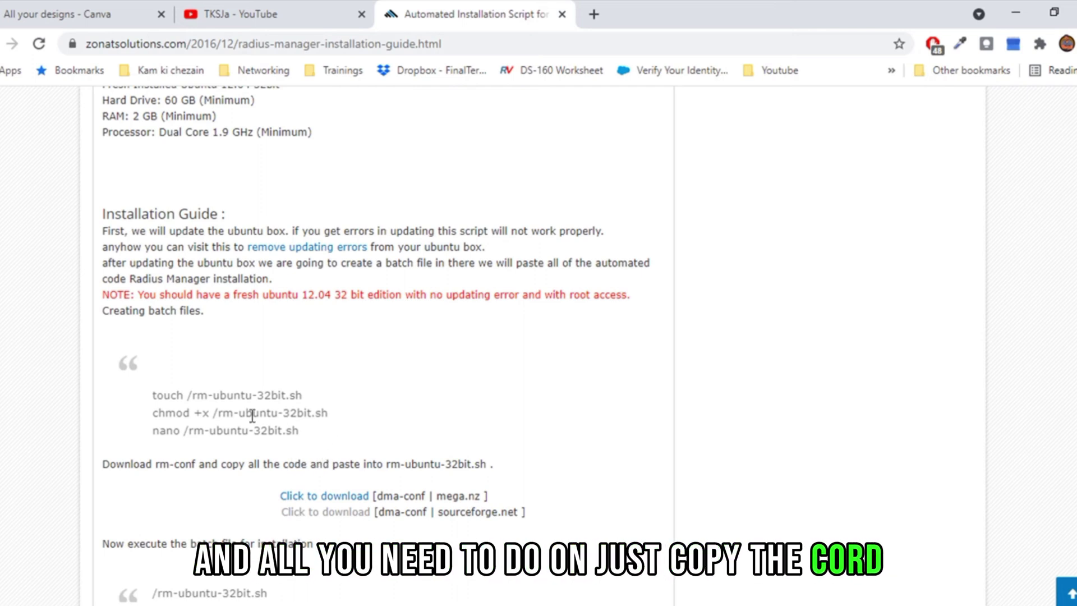
{"action": "left_click_drag", "start_coordinate": [153, 395], "coordinate": [313, 435]}
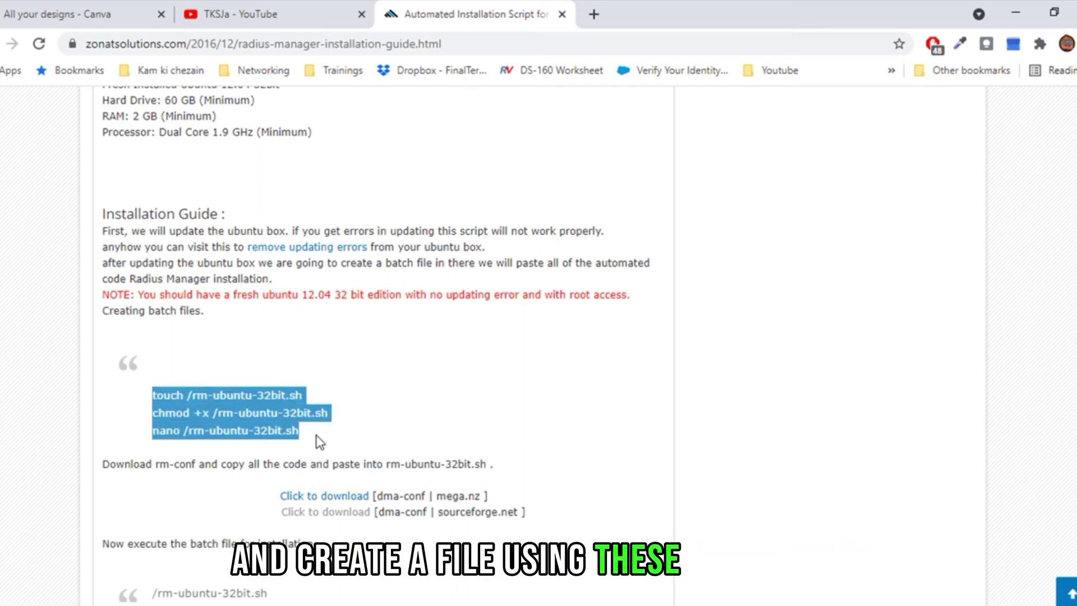
{"action": "left_click", "coordinate": [111, 401]}
{"action": "left_click_drag", "start_coordinate": [150, 400], "coordinate": [192, 395]}
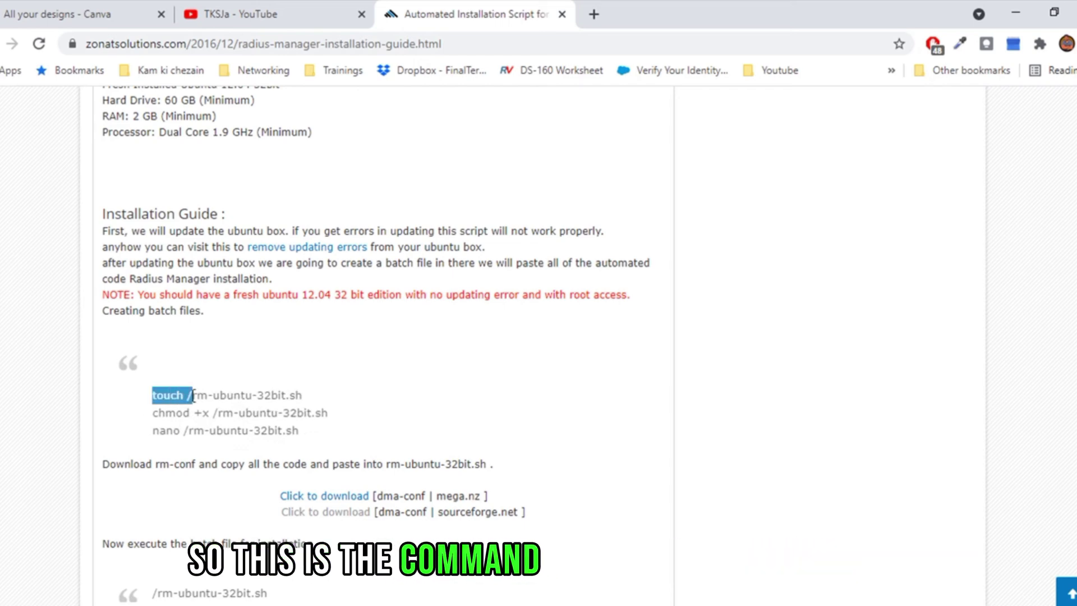
{"action": "left_click", "coordinate": [177, 397]}
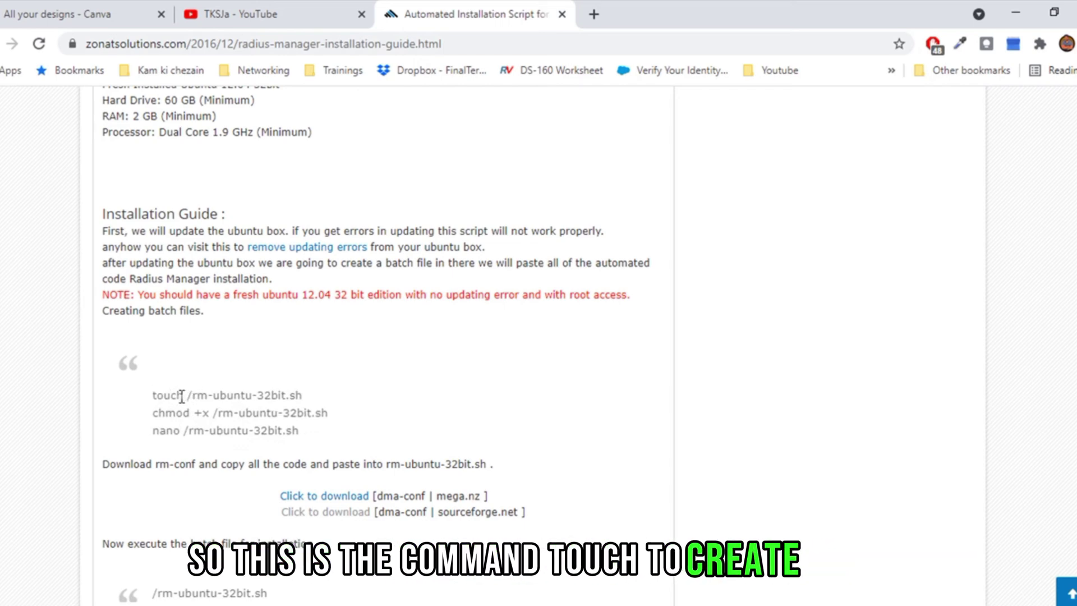
{"action": "left_click_drag", "start_coordinate": [177, 396], "coordinate": [155, 395]}
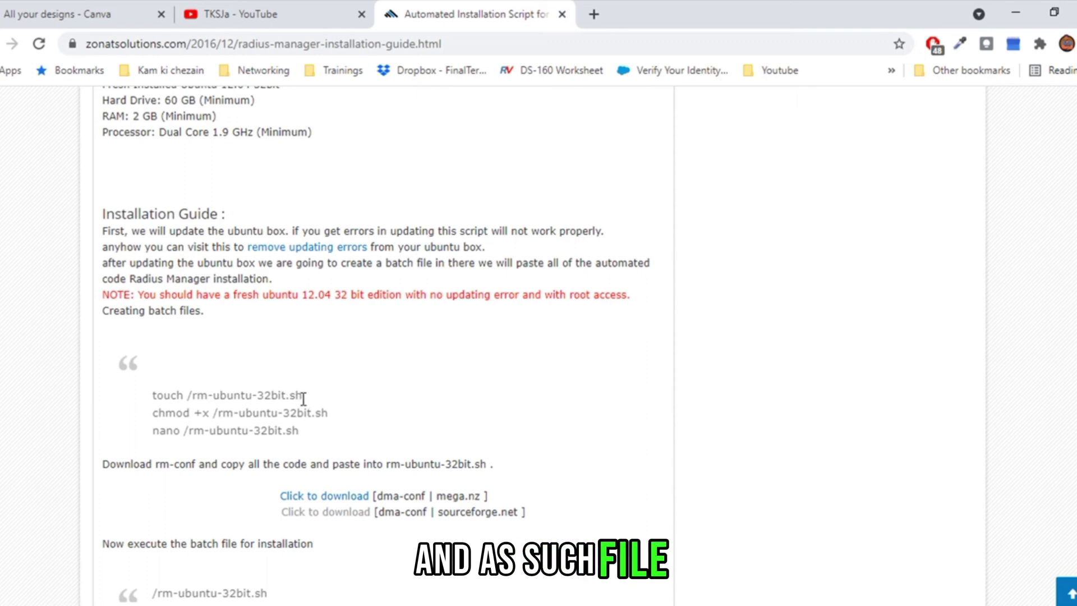
{"action": "left_click_drag", "start_coordinate": [302, 396], "coordinate": [276, 398]}
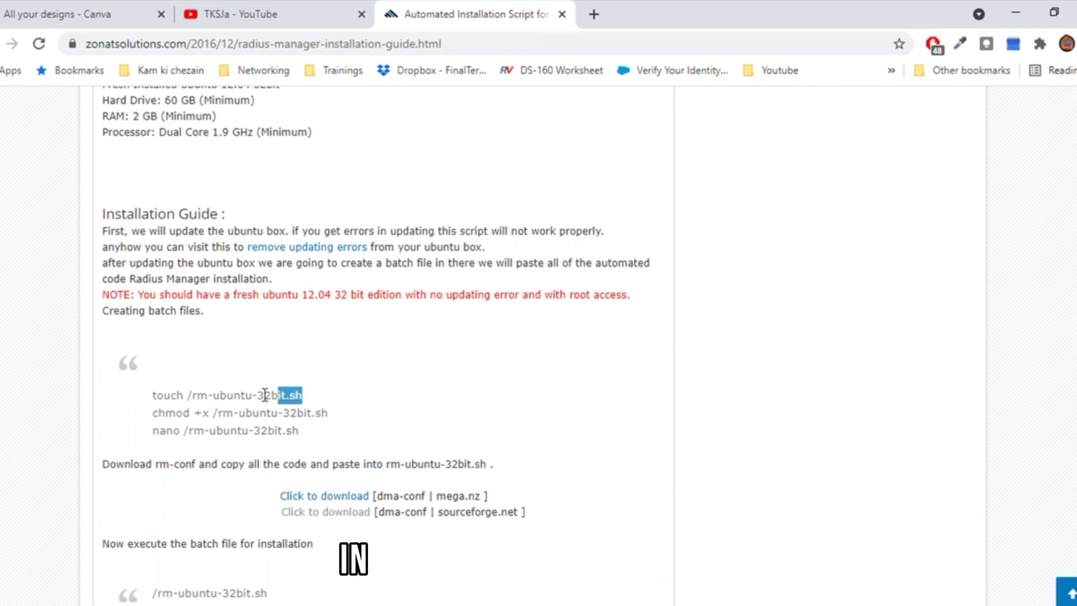
{"action": "left_click", "coordinate": [265, 395]}
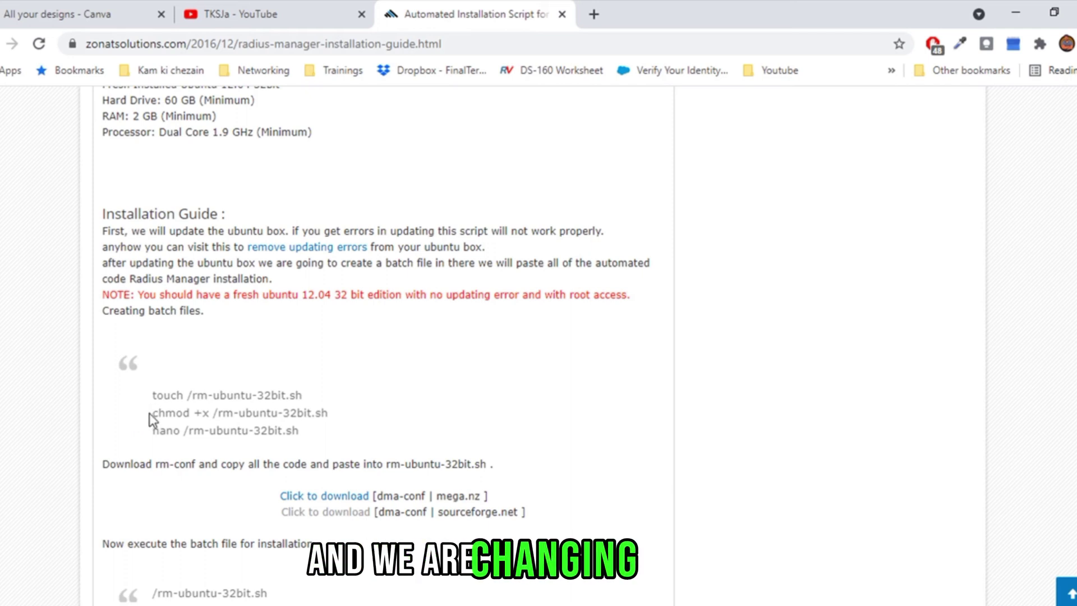
{"action": "left_click_drag", "start_coordinate": [149, 414], "coordinate": [180, 414]}
{"action": "left_click", "coordinate": [195, 415]}
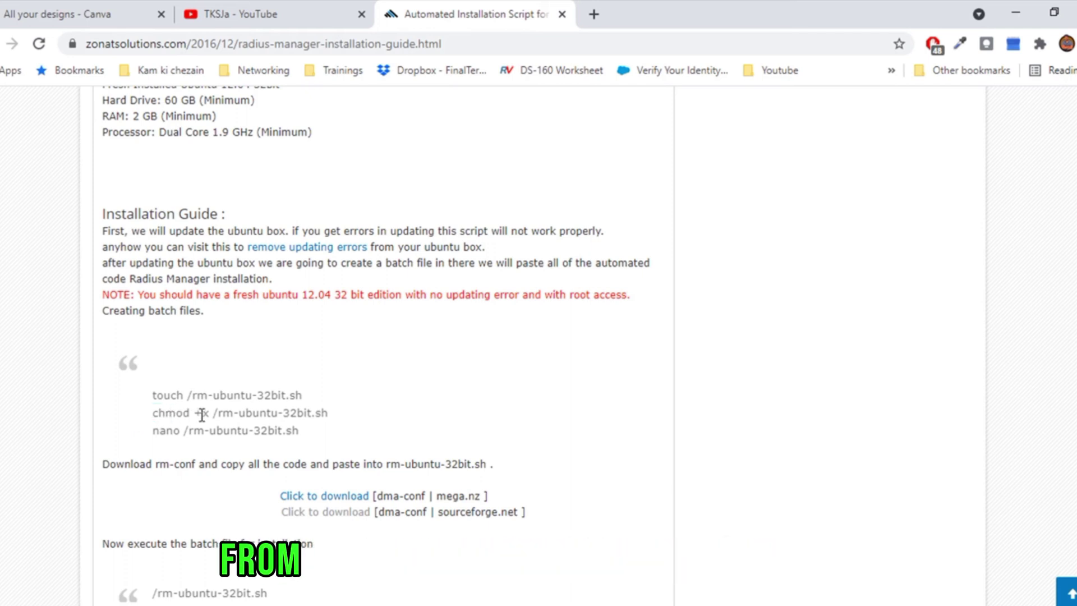
{"action": "left_click_drag", "start_coordinate": [191, 414], "coordinate": [207, 415]}
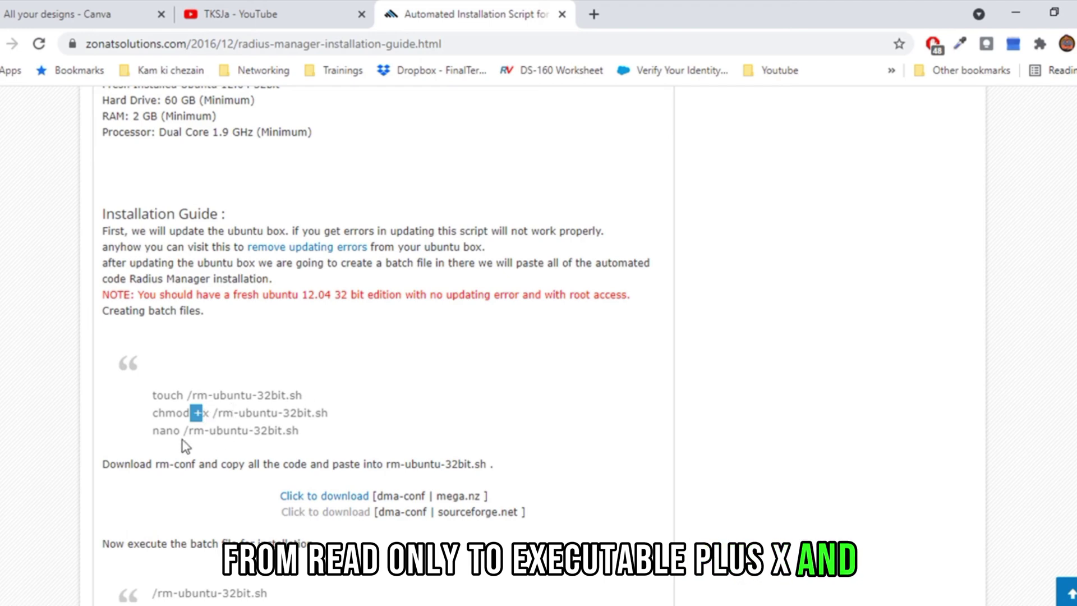
{"action": "left_click_drag", "start_coordinate": [151, 431], "coordinate": [312, 442]}
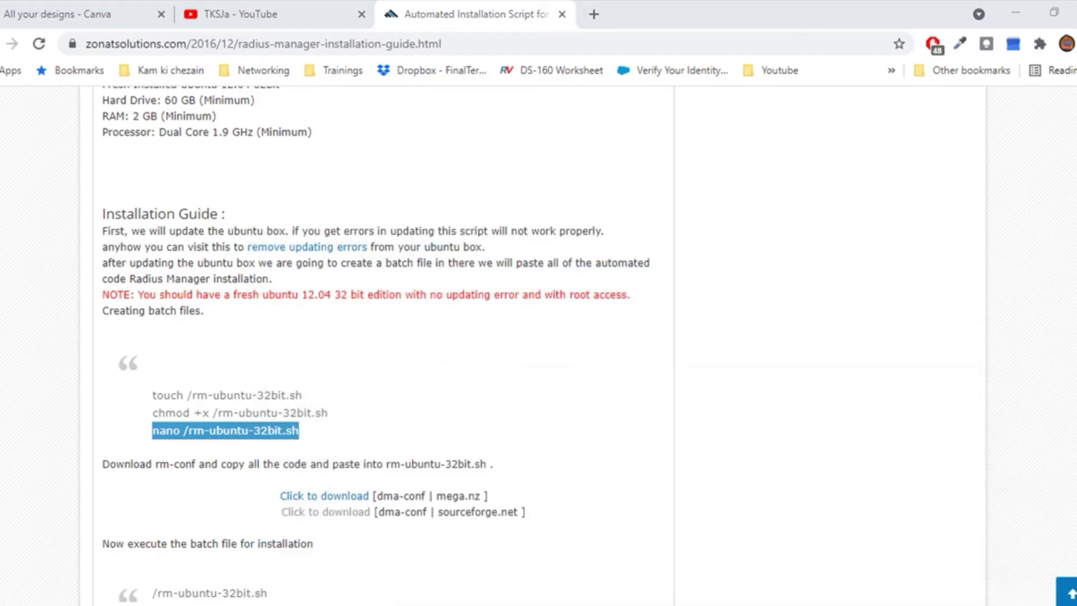
Return to the Ubuntu virtual machine window via its taskbar preview thumbnail.
{"action": "mouse_move", "coordinate": [639, 605]}
{"action": "left_click", "coordinate": [1003, 529]}
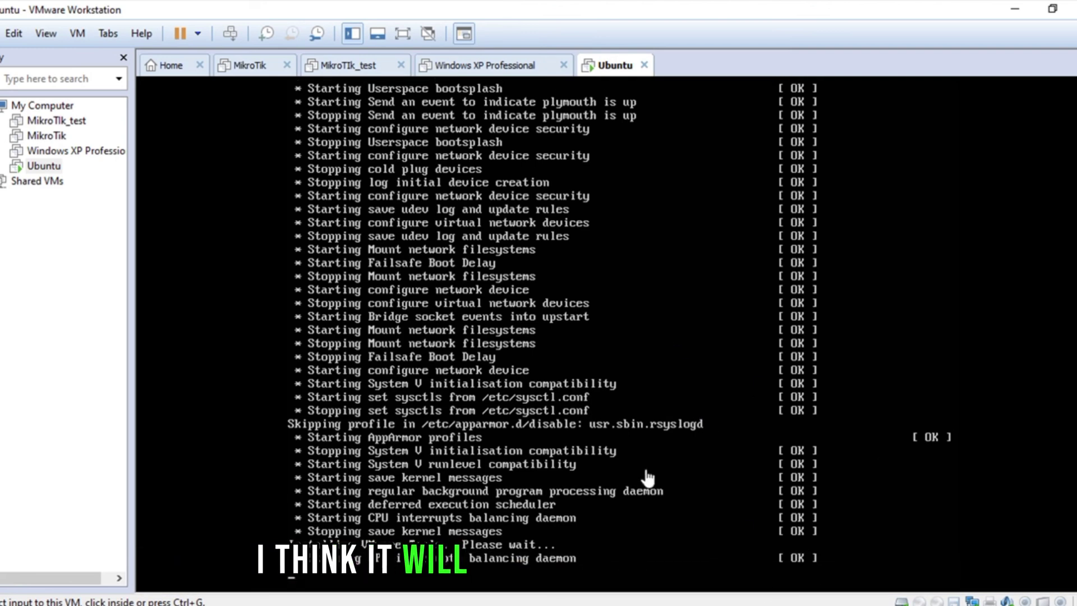
Pause the screen recorder from the system tray while the VM boots to the login prompt.
{"action": "left_click", "coordinate": [878, 605]}
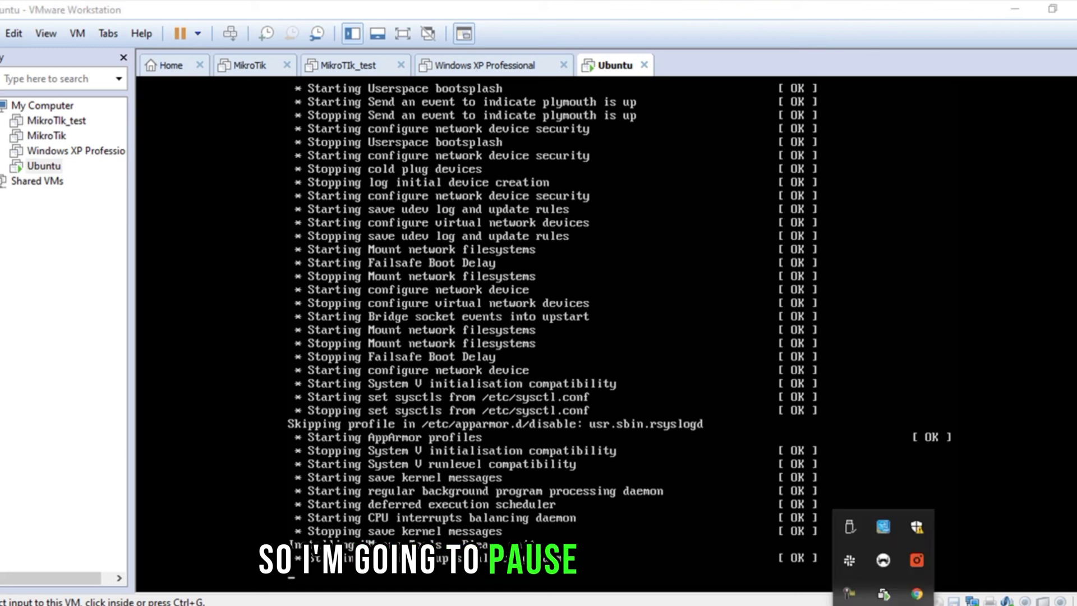
{"action": "left_click", "coordinate": [851, 596]}
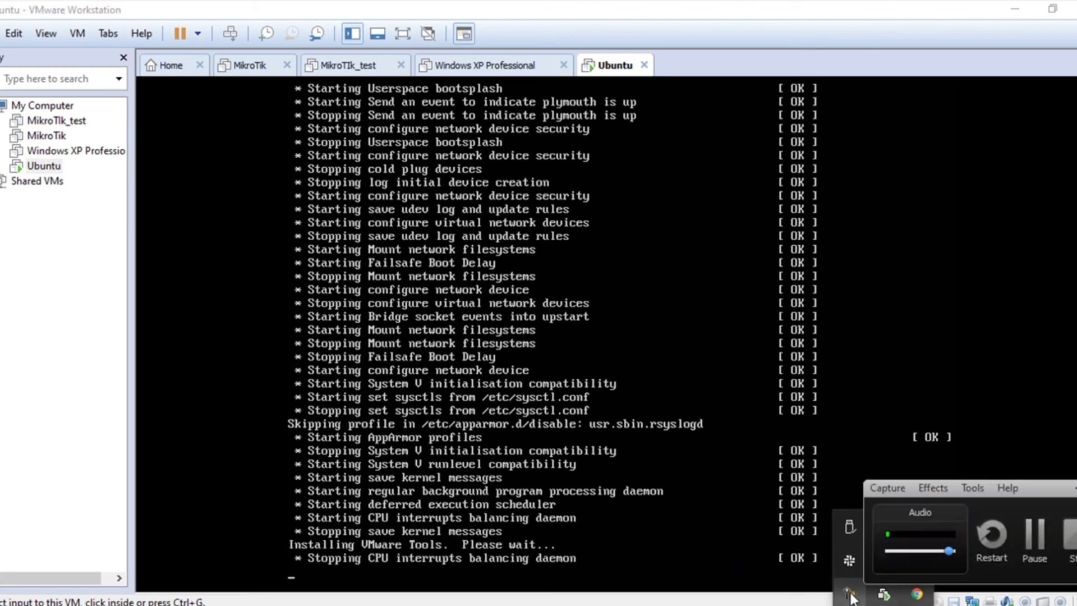
{"action": "left_click", "coordinate": [1023, 541]}
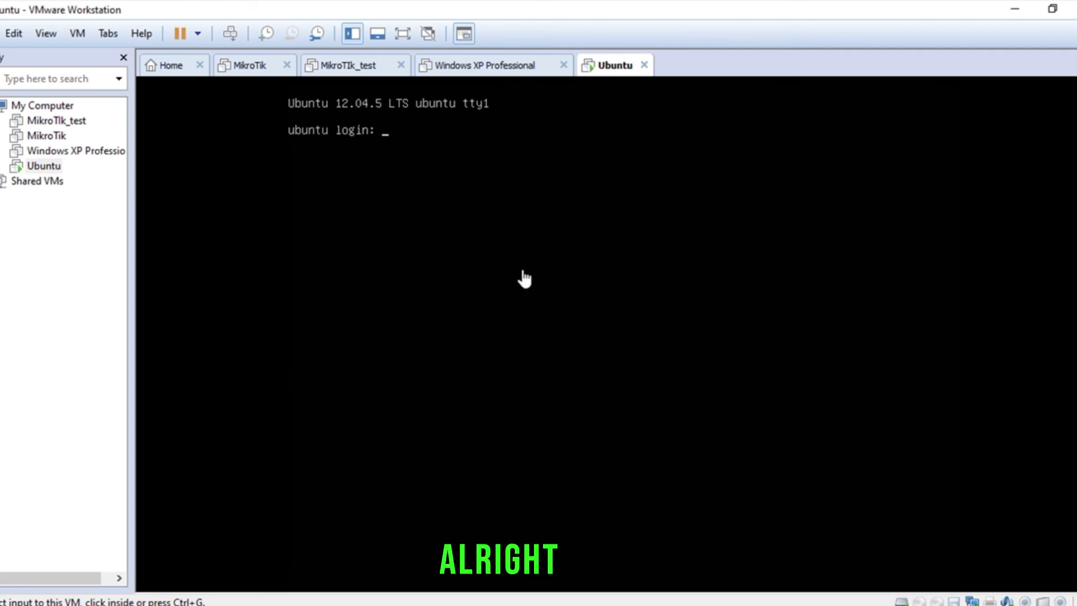